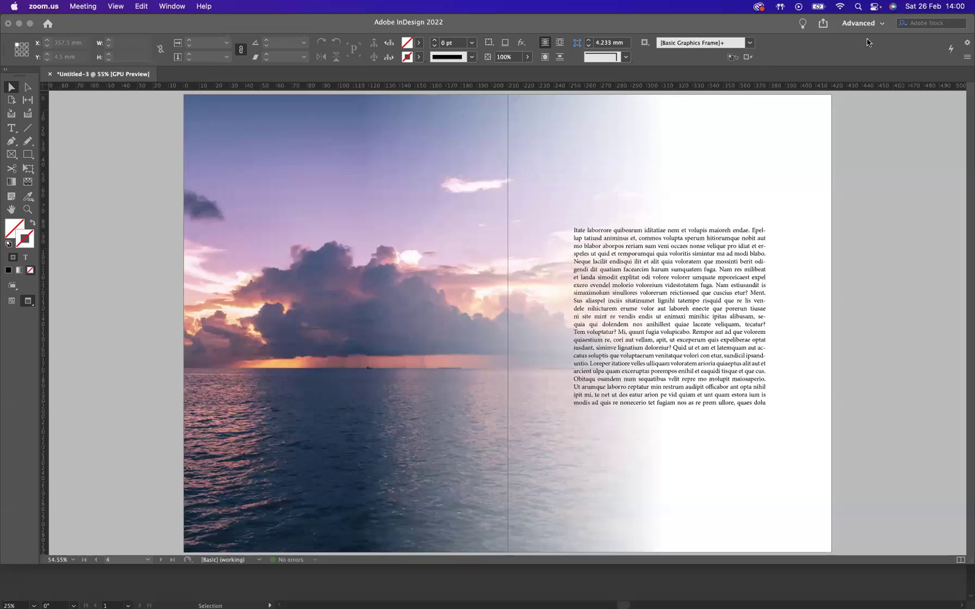
# - Bring the InDesign document forward, then select and deselect the sunset photo frame
pyautogui.click(784, 168)
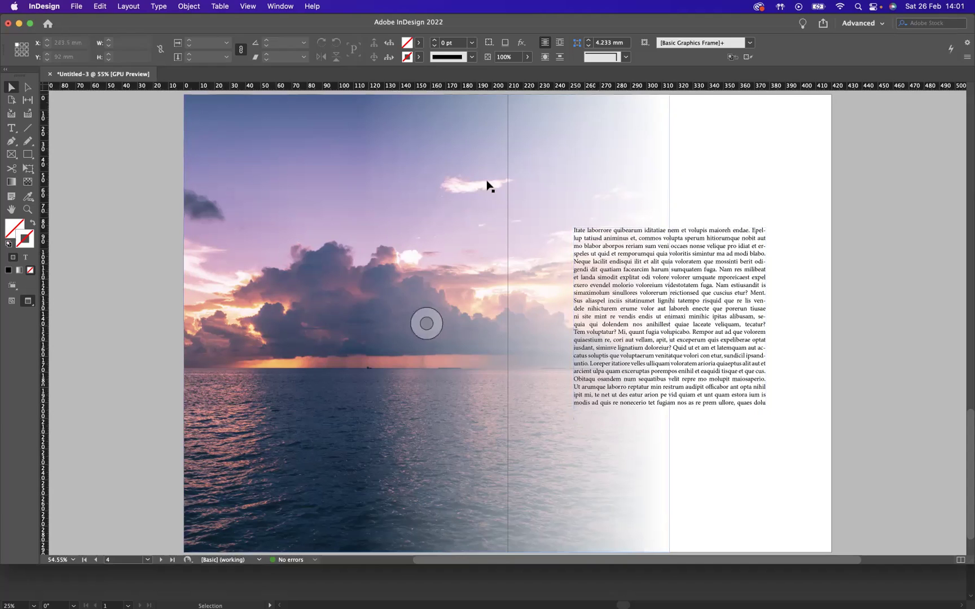
pyautogui.click(417, 212)
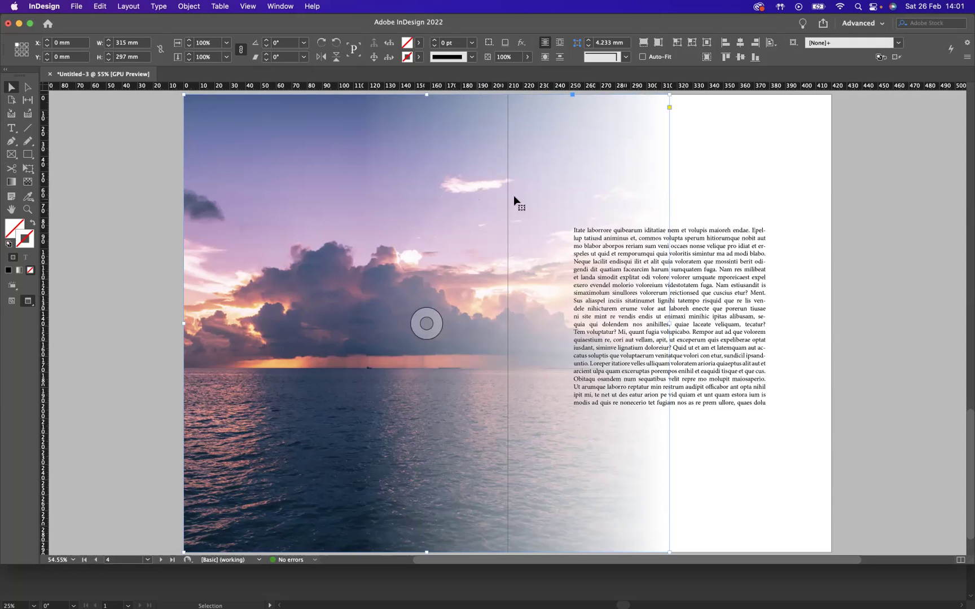
pyautogui.click(819, 207)
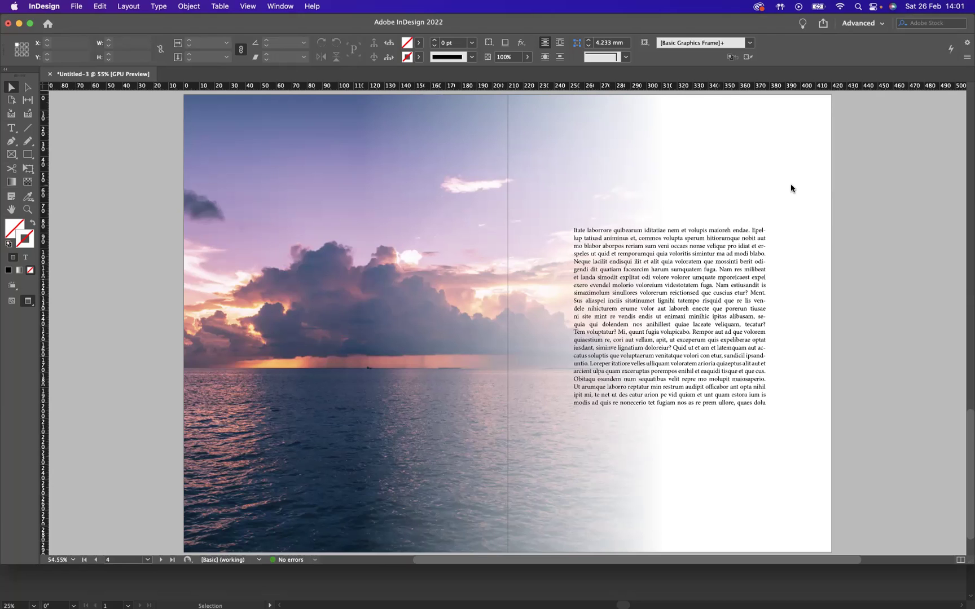
# - Go to the blank pages 2–3 spread in Normal view and choose the Rectangle Frame tool
pyautogui.scroll(-2, 802, 203)
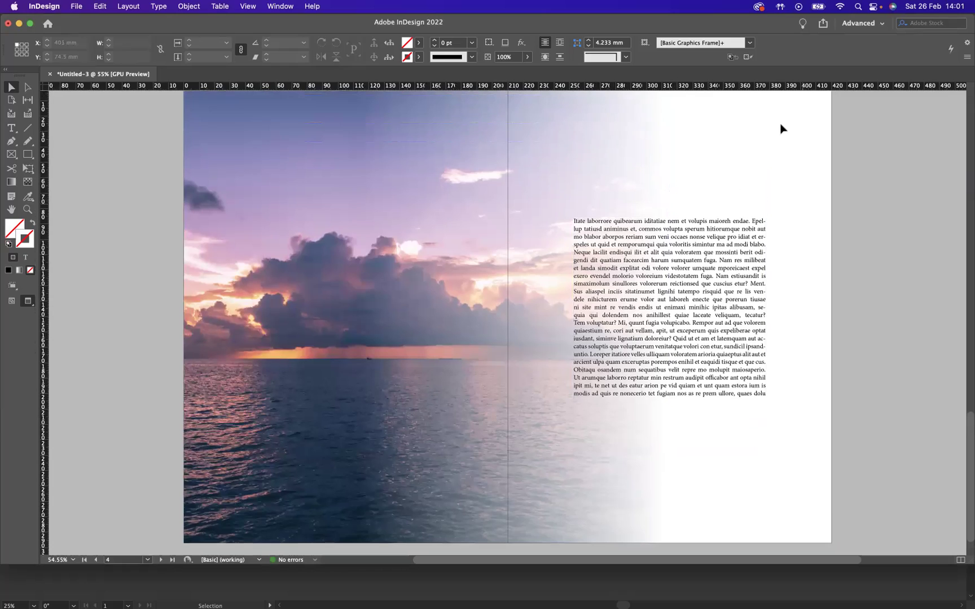
pyautogui.click(281, 8)
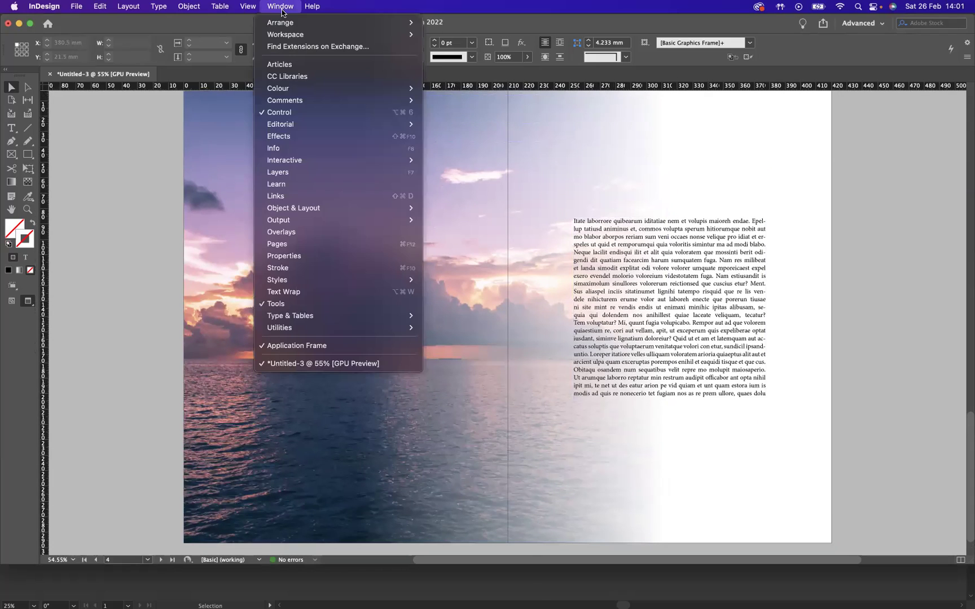
pyautogui.click(309, 245)
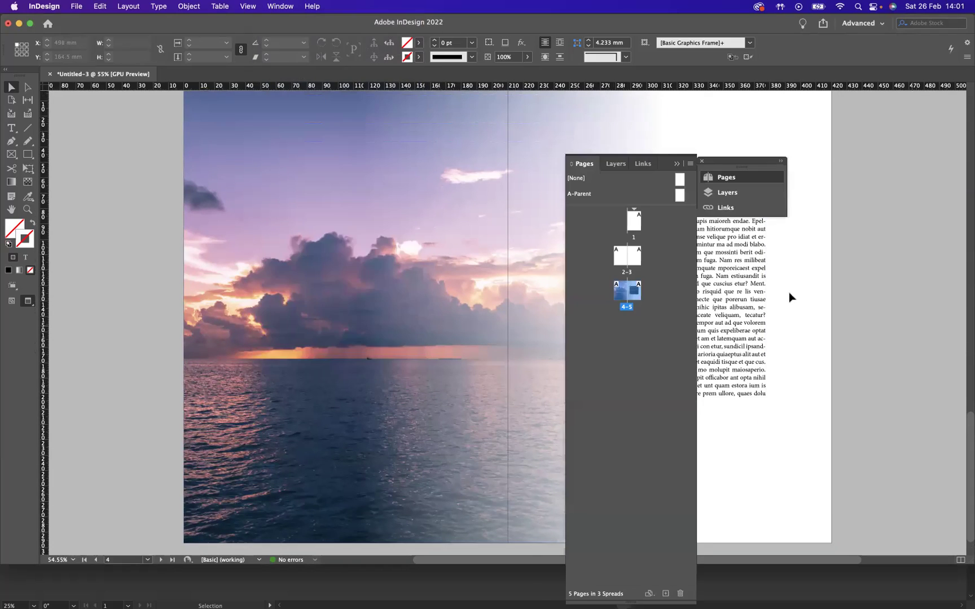
pyautogui.doubleClick(620, 261)
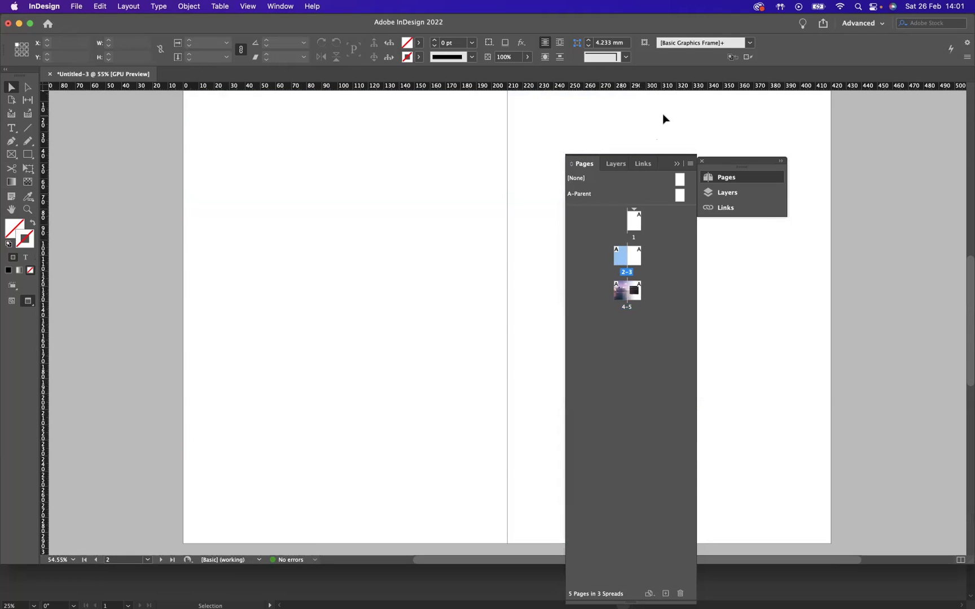
pyautogui.press('w')
pyautogui.click(676, 162)
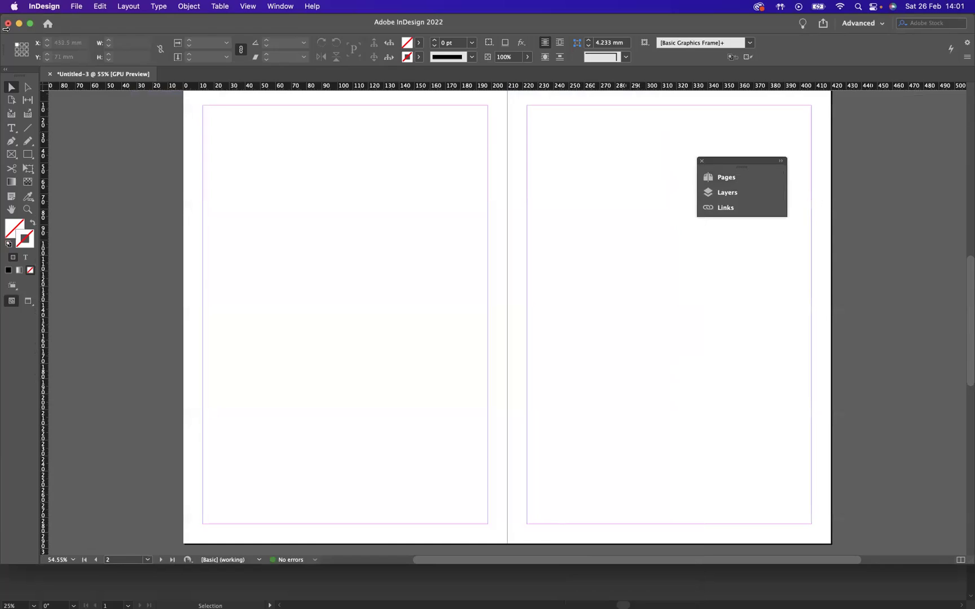
pyautogui.click(702, 162)
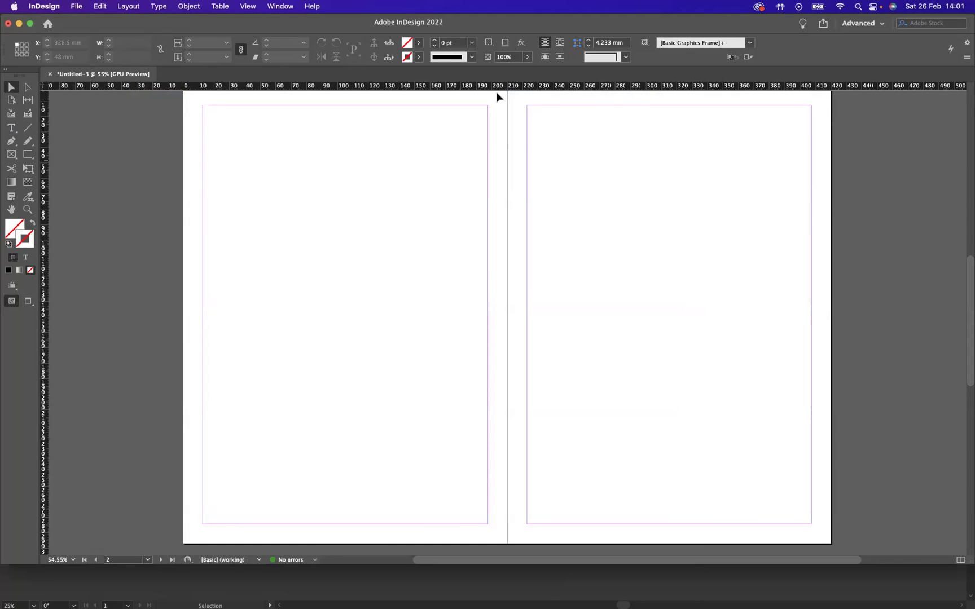
pyautogui.click(11, 154)
# - Draw a 315 × 297 mm picture frame from the spread's top-left to halfway across page 3
pyautogui.scroll(2, 968, 312)
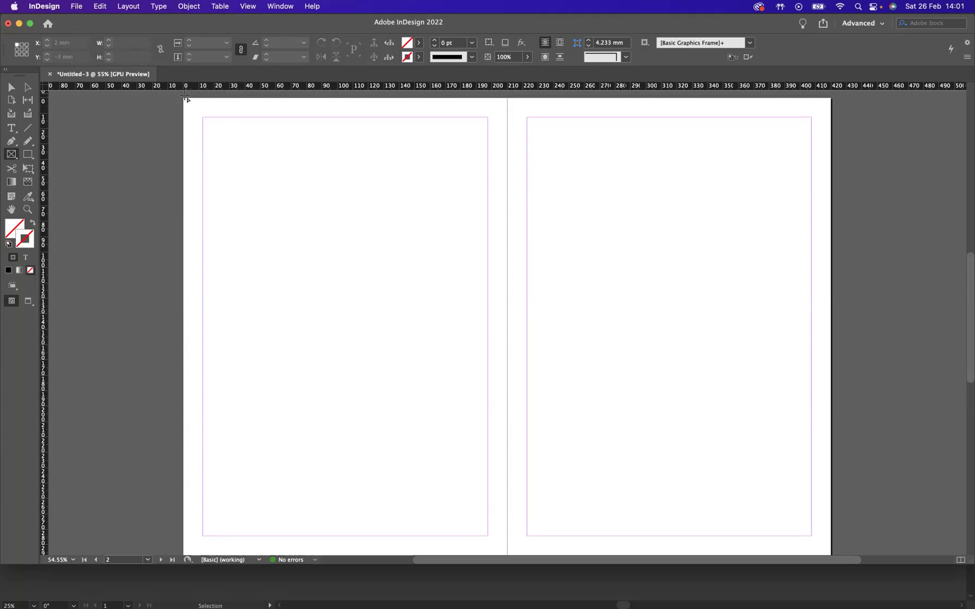
pyautogui.moveTo(184, 100); pyautogui.dragTo(670, 514)
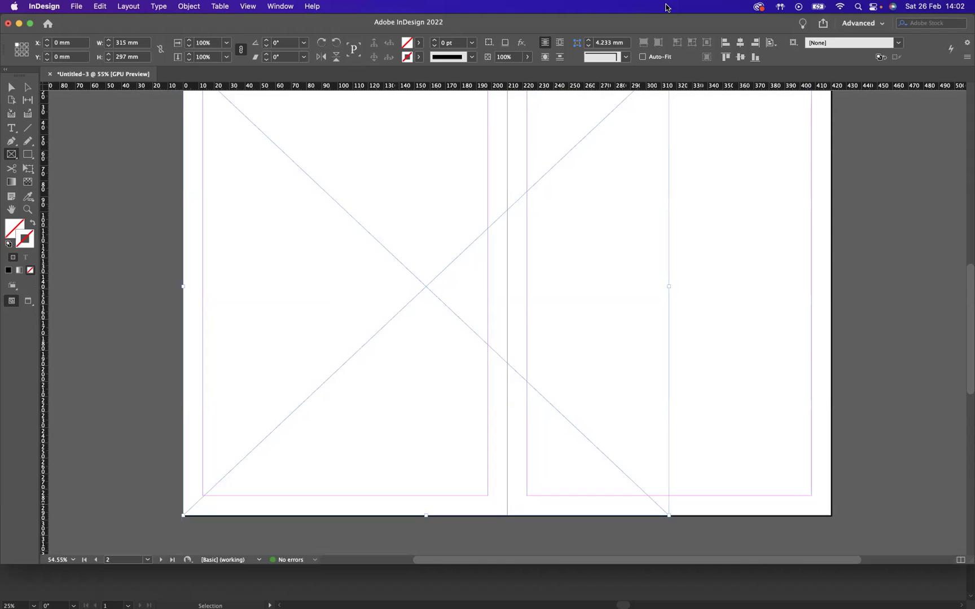
# - Place the sunset sea JPG from Downloads into the frame and apply Content-Aware Fit
pyautogui.press('super+d')
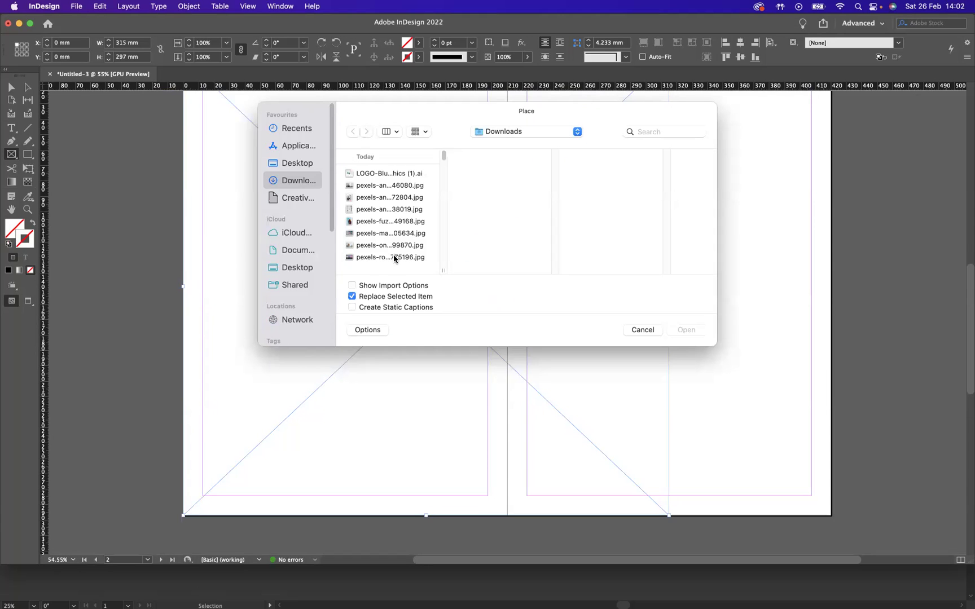
pyautogui.click(375, 258)
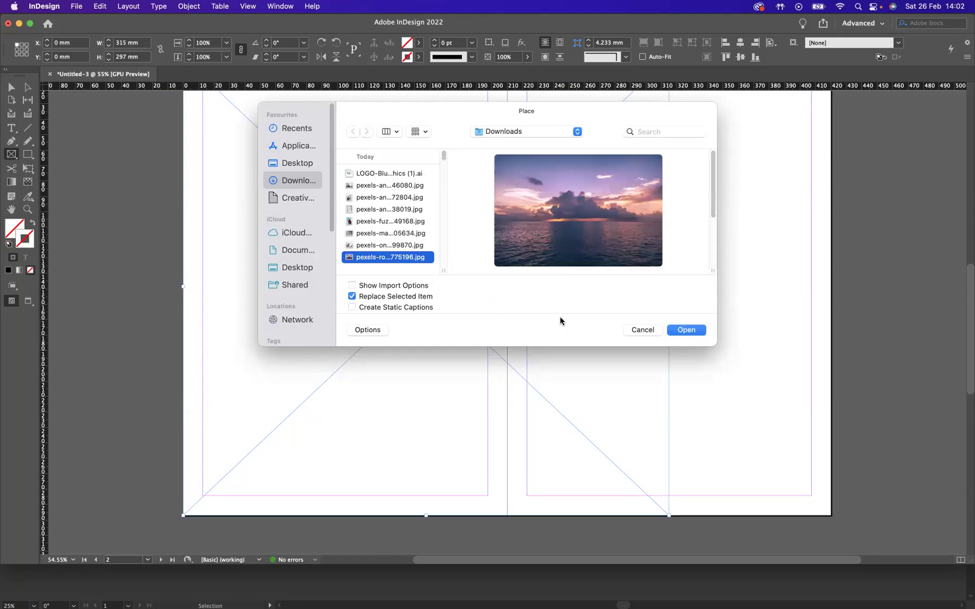
pyautogui.click(687, 331)
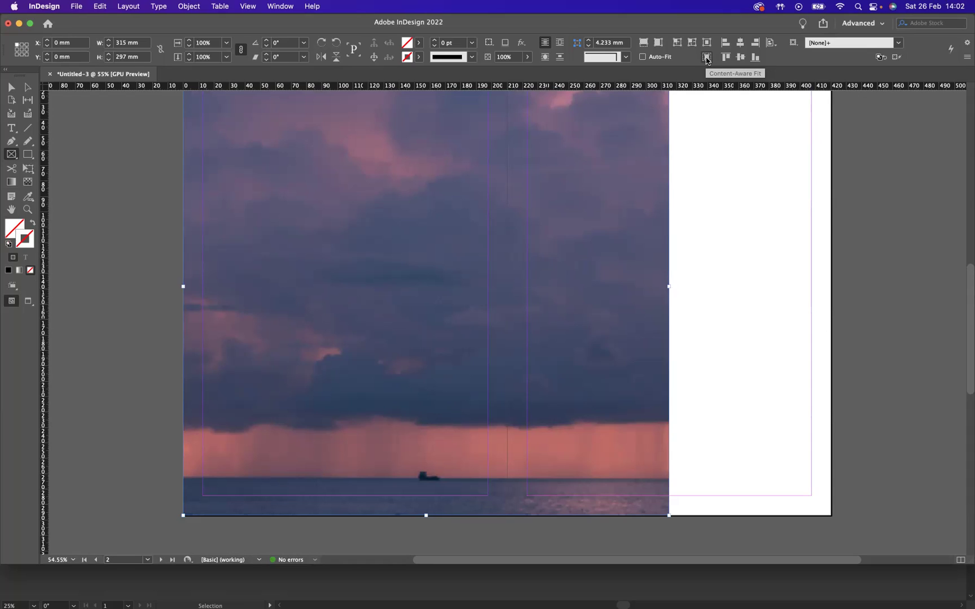
pyautogui.click(707, 58)
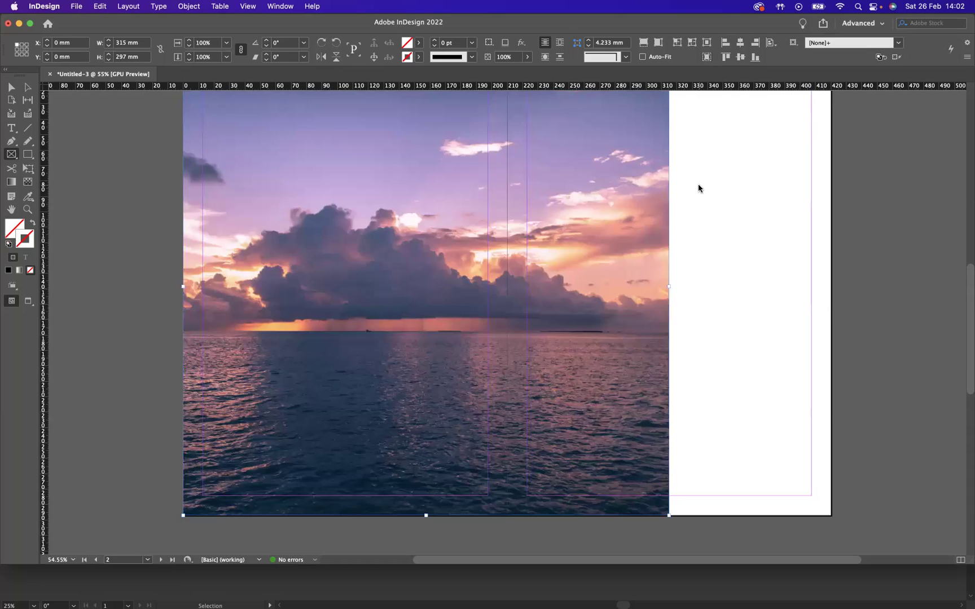
pyautogui.moveTo(968, 290); pyautogui.dragTo(969, 281)
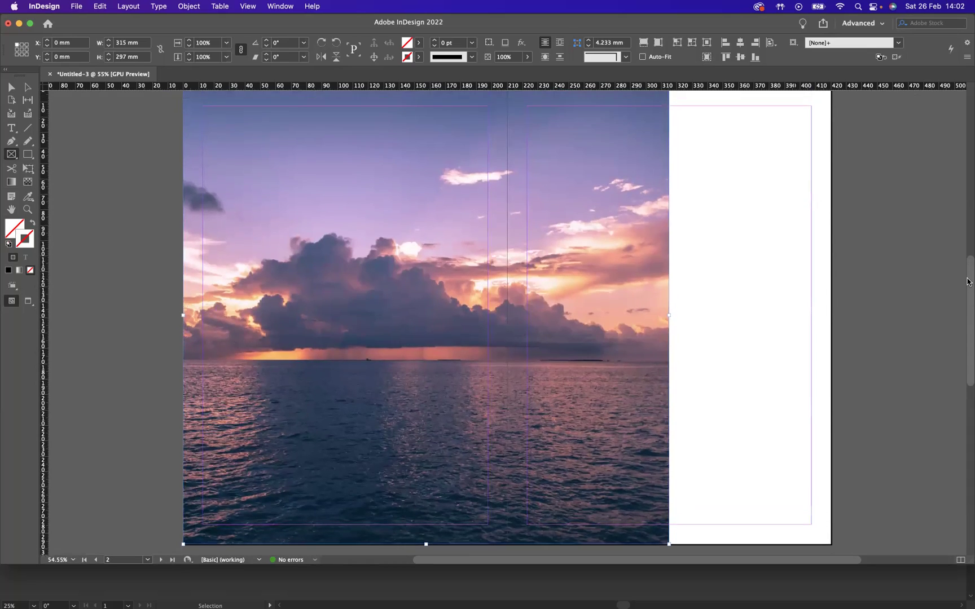
# - Draw a text frame on the right page and fill it with placeholder text
pyautogui.click(11, 128)
pyautogui.moveTo(598, 242); pyautogui.dragTo(785, 435)
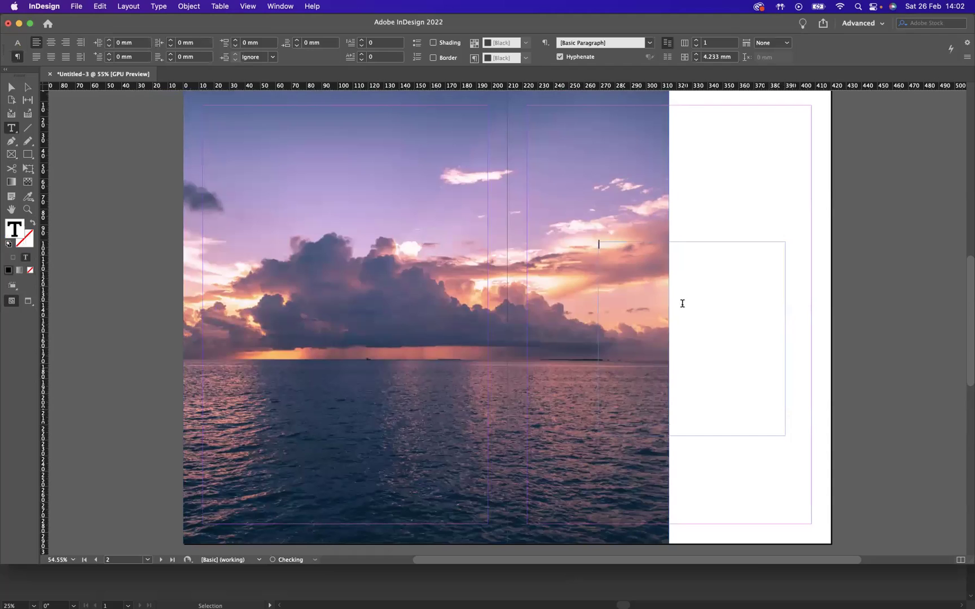
pyautogui.rightClick(618, 257)
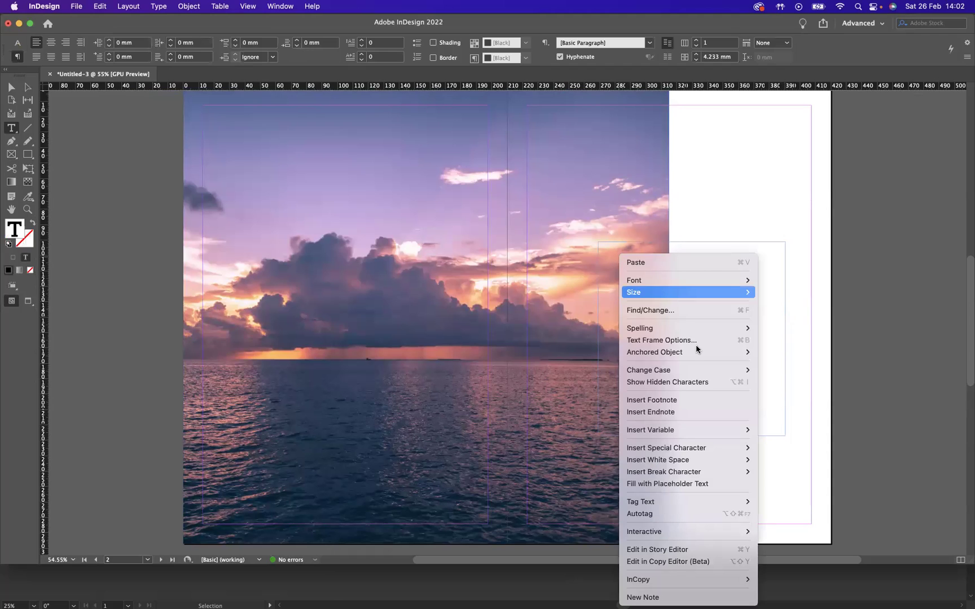
pyautogui.click(679, 486)
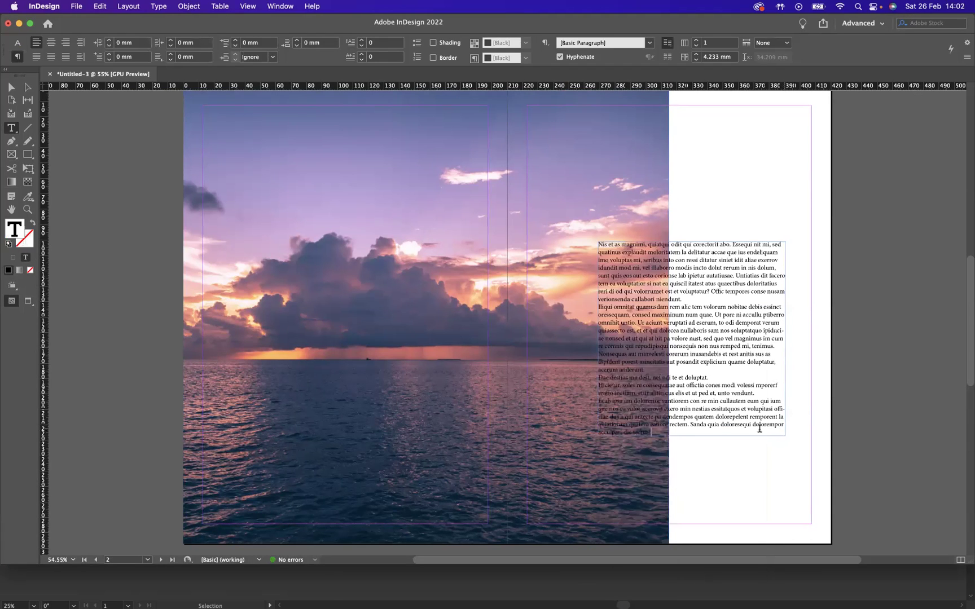
# - Justify all lines of the placeholder text and nudge its frame slightly higher
pyautogui.moveTo(693, 431); pyautogui.dragTo(282, 115)
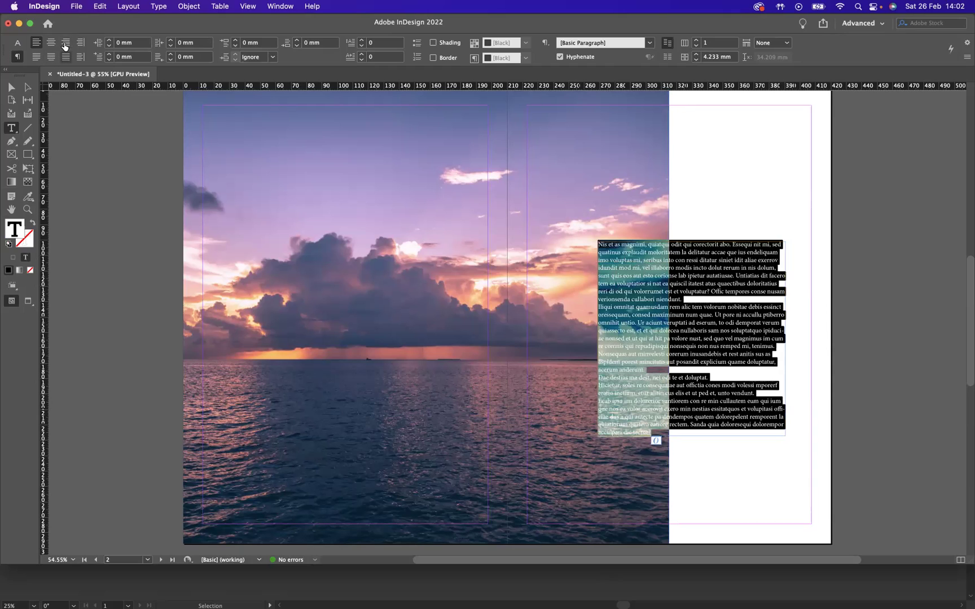
pyautogui.click(52, 57)
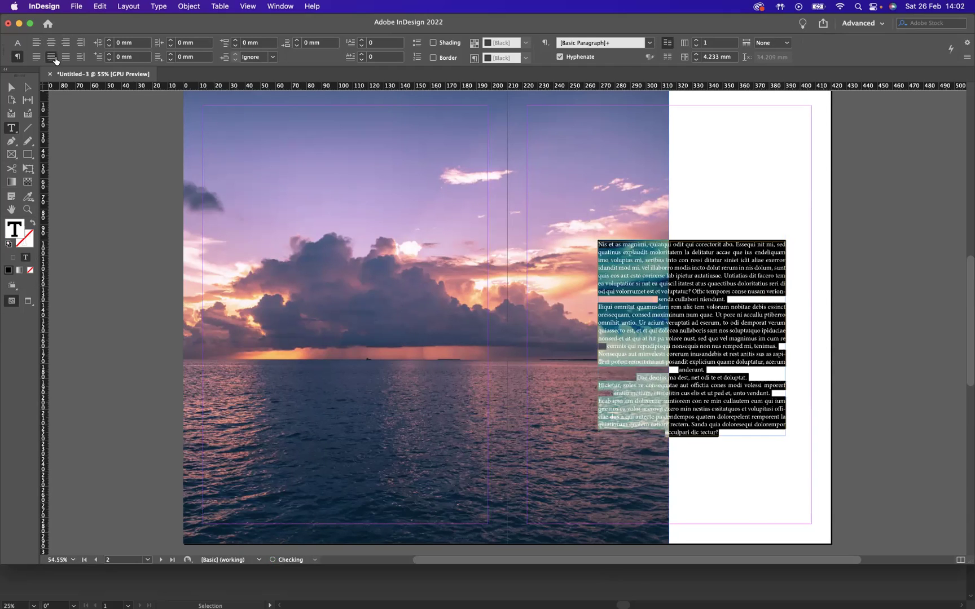
pyautogui.click(65, 58)
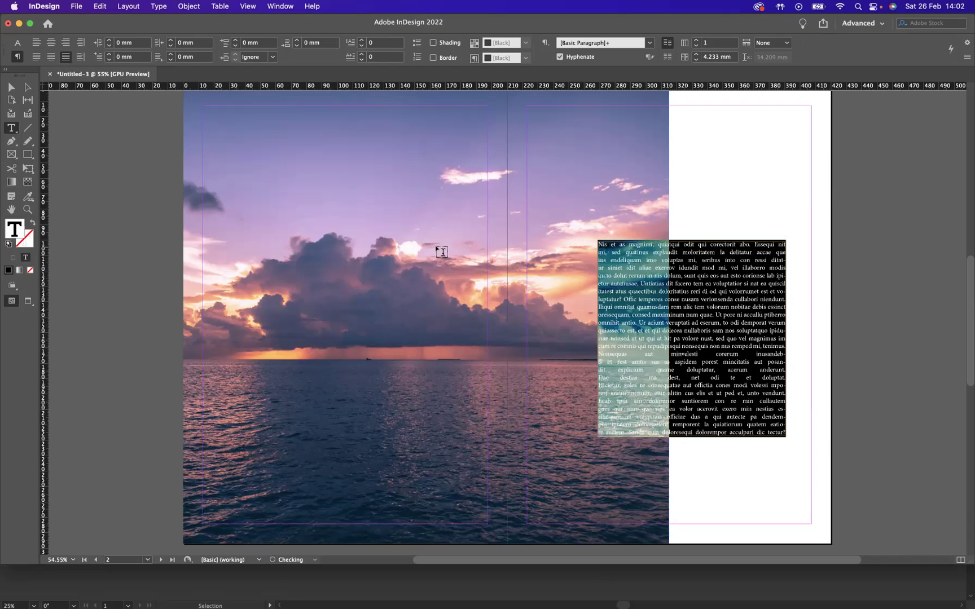
pyautogui.click(12, 88)
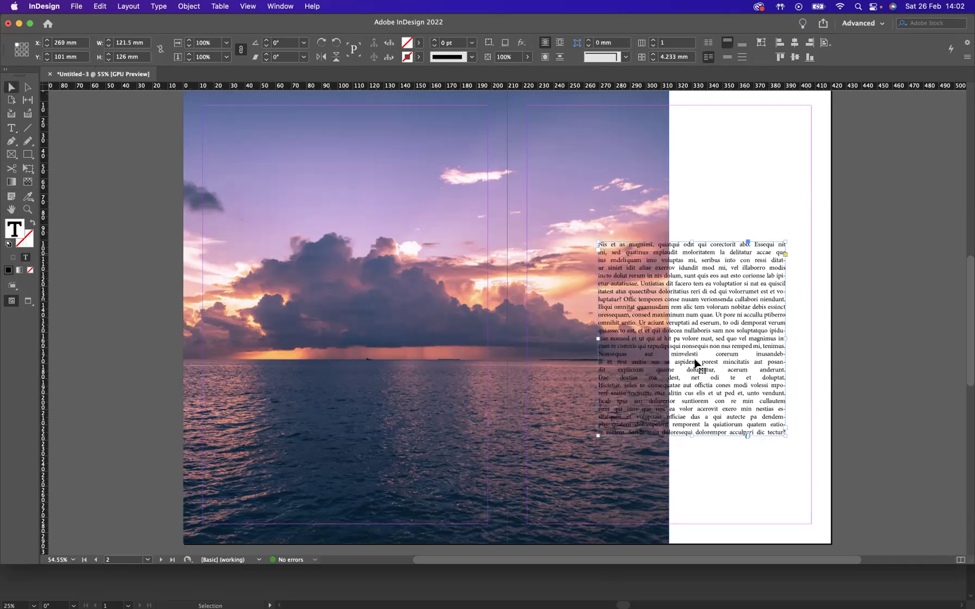
pyautogui.moveTo(712, 335); pyautogui.dragTo(711, 324)
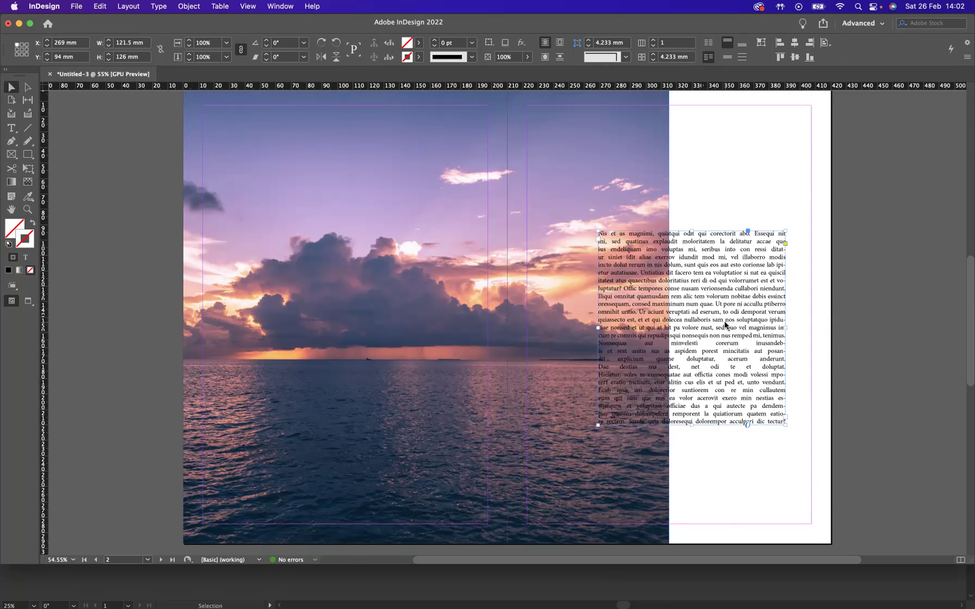
# - Open the Align panel as a standalone panel and close the Pathfinder panel
pyautogui.click(426, 317)
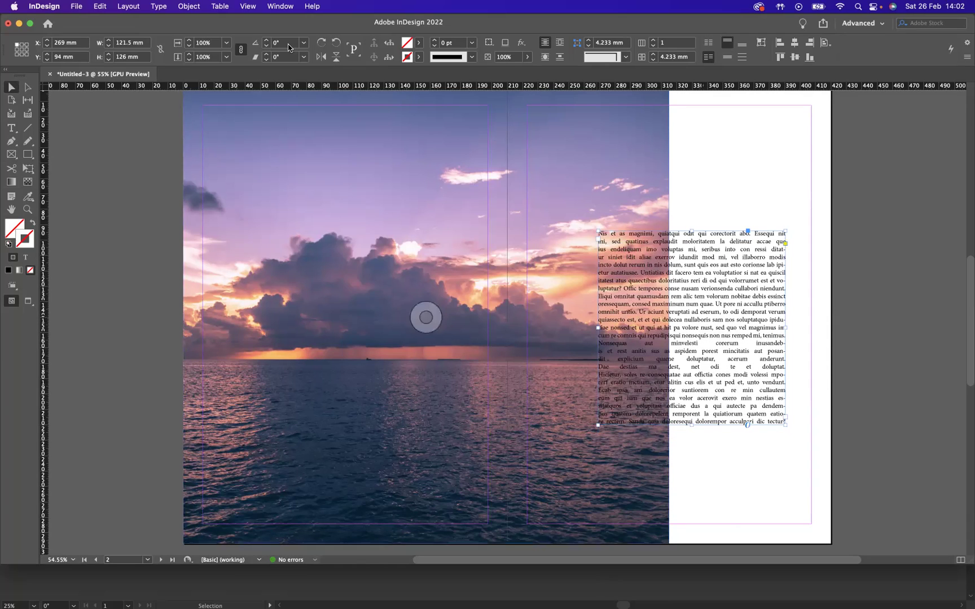
pyautogui.click(280, 7)
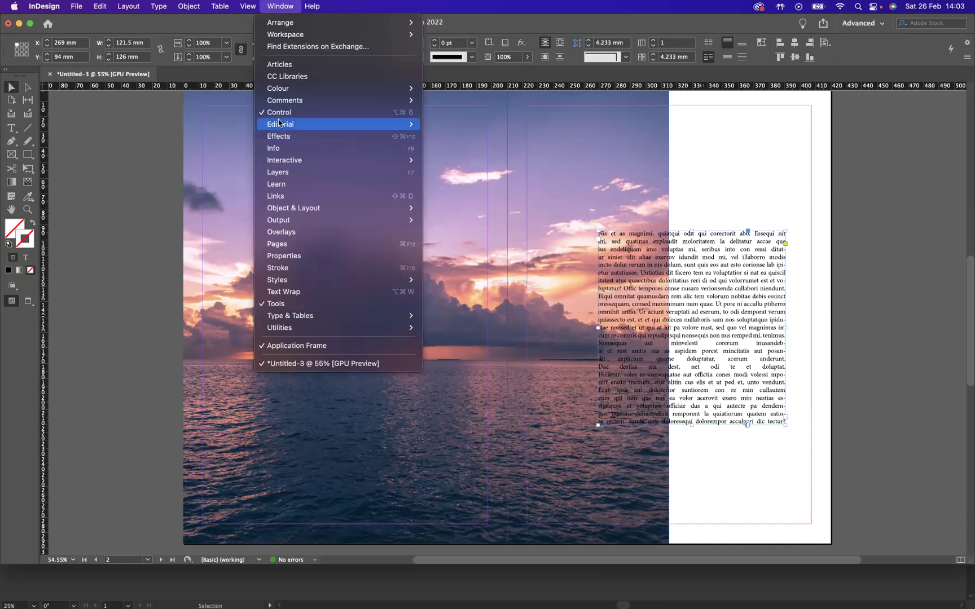
pyautogui.moveTo(321, 208)
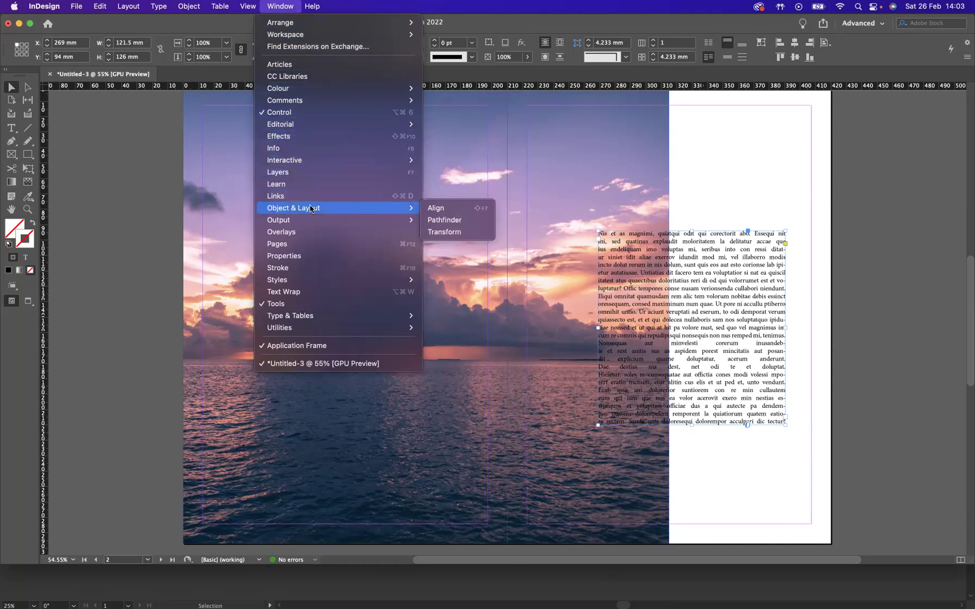
pyautogui.click(466, 210)
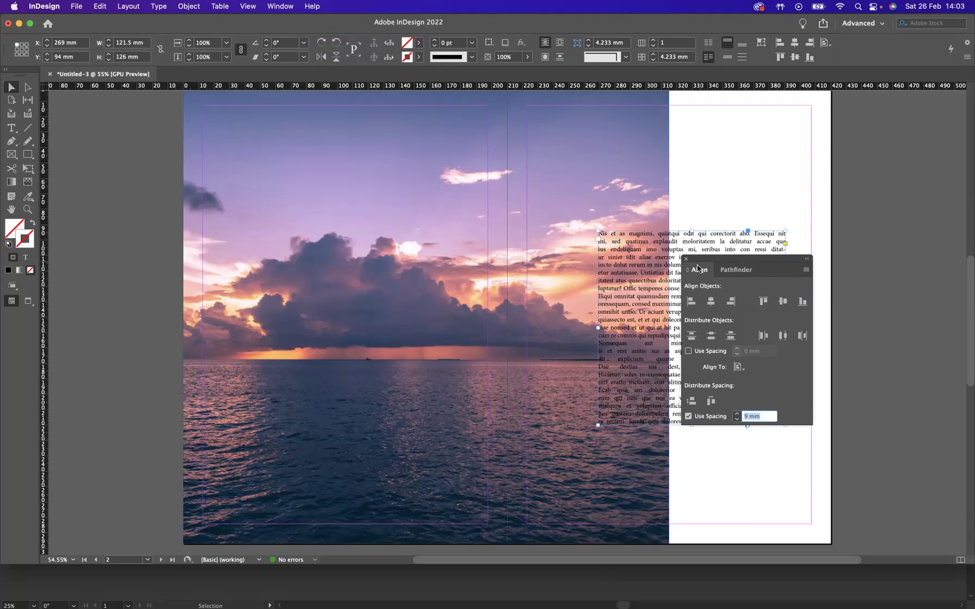
pyautogui.moveTo(698, 269); pyautogui.dragTo(832, 162)
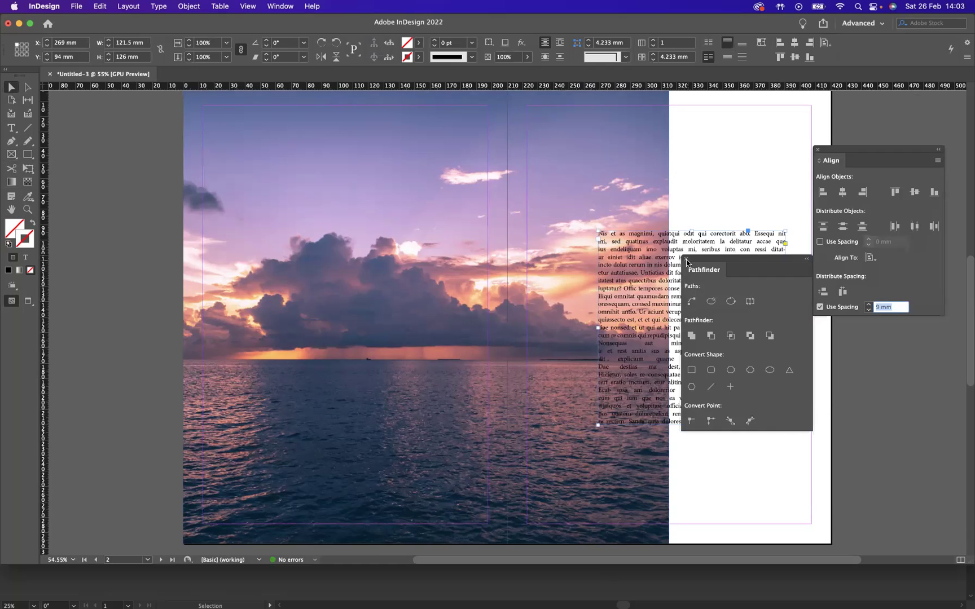
pyautogui.click(687, 260)
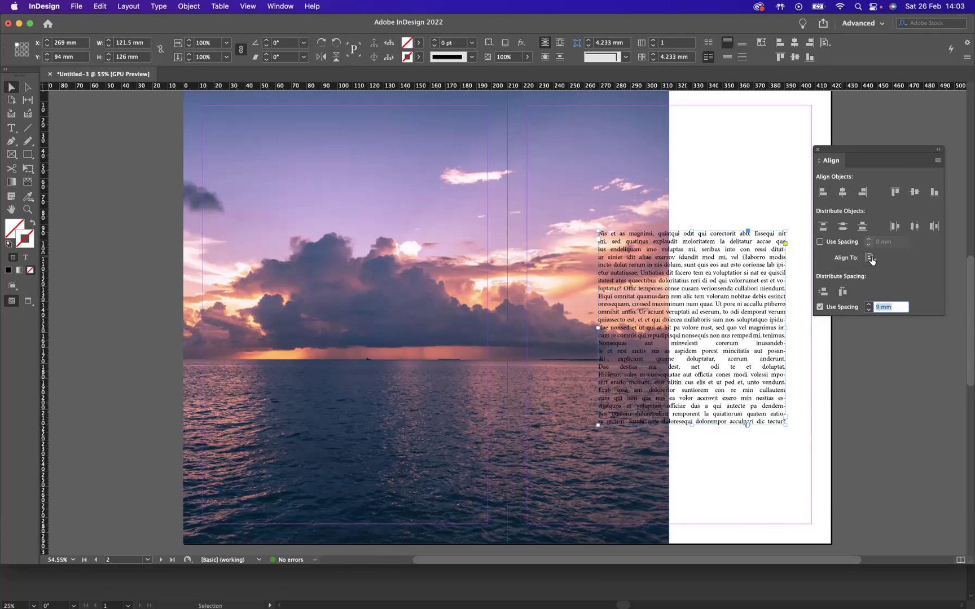
# - Centre the text frame horizontally relative to the page, then close the Align panel
pyautogui.click(871, 259)
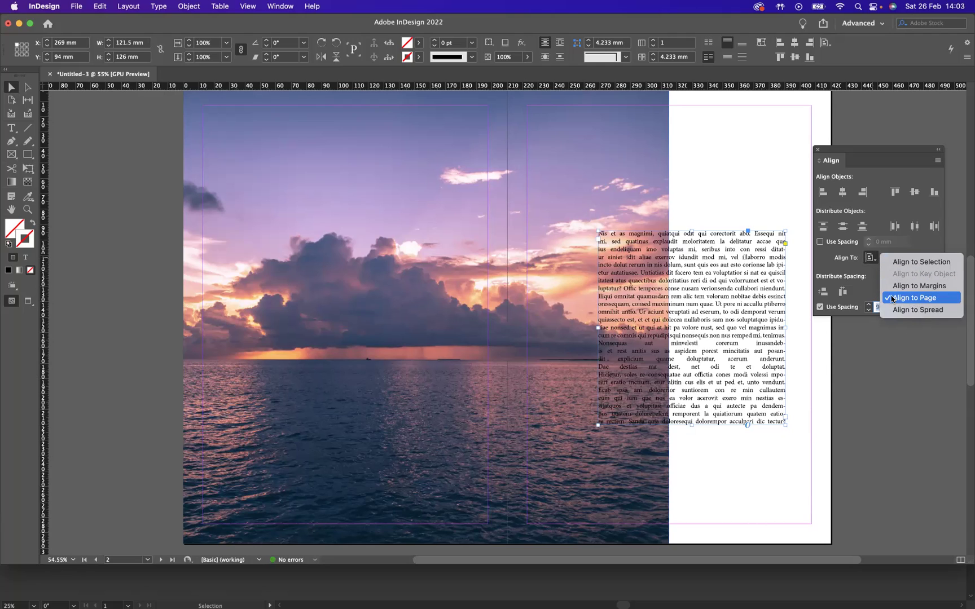
pyautogui.click(872, 274)
pyautogui.click(842, 193)
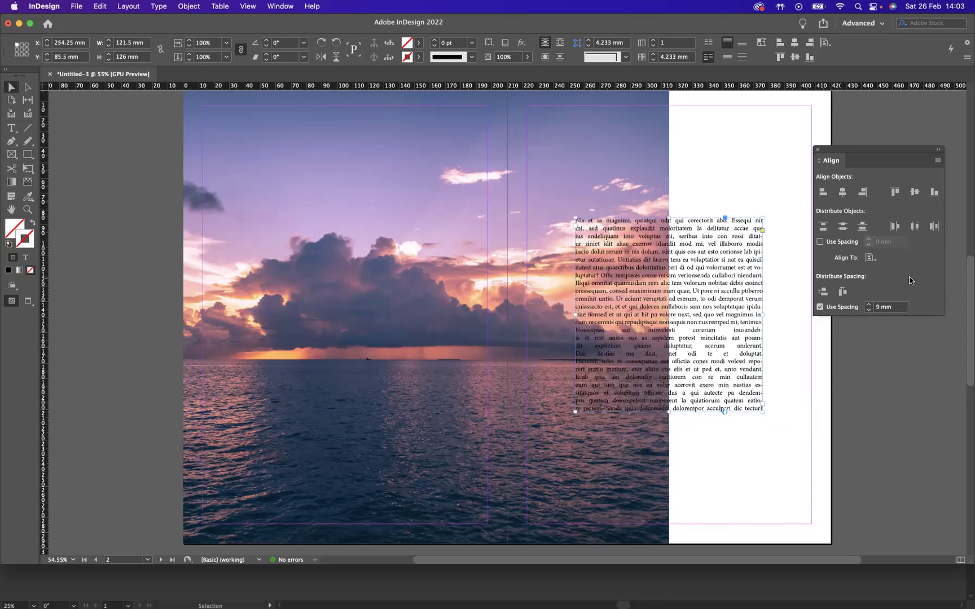
pyautogui.click(852, 443)
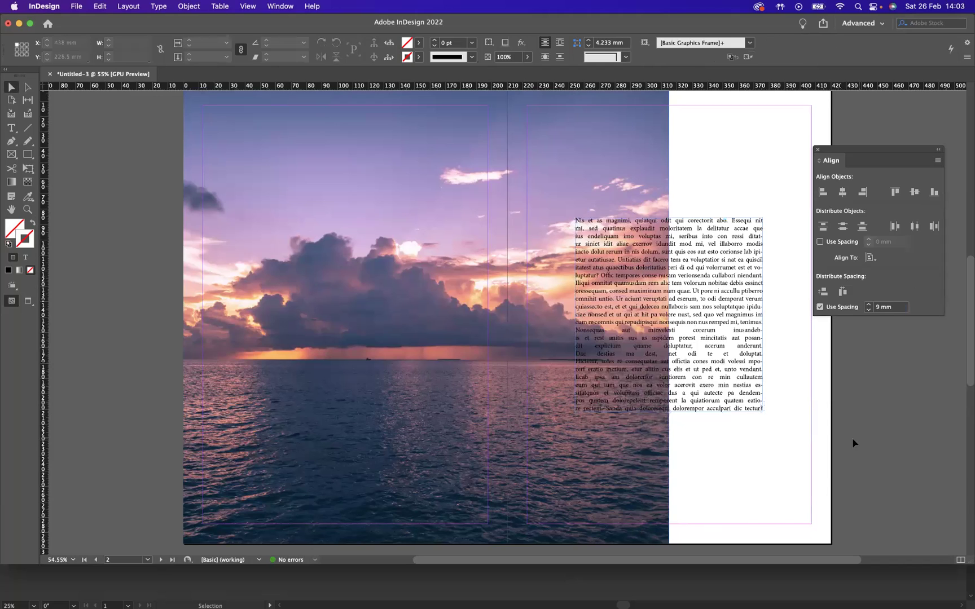
pyautogui.click(817, 150)
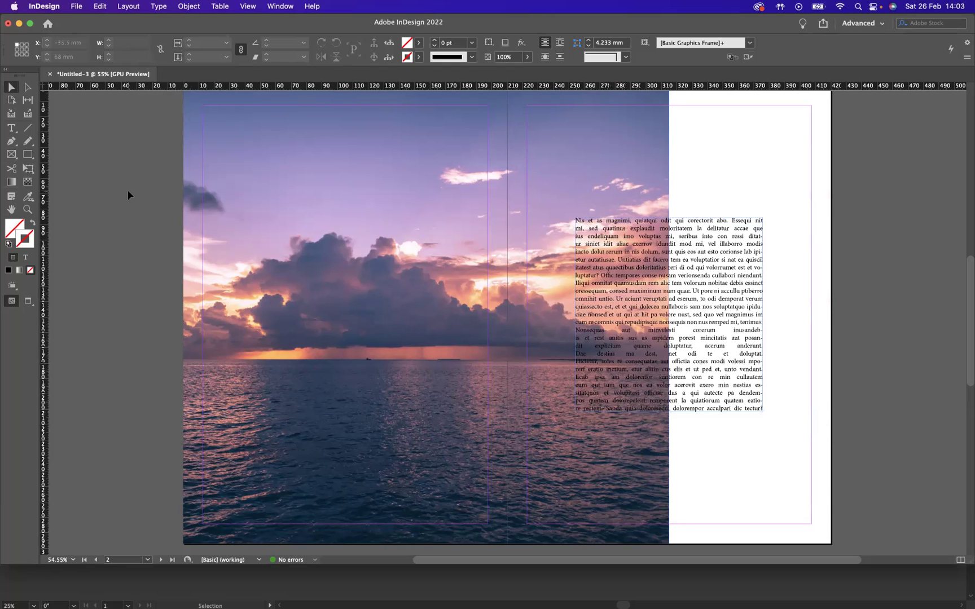
# - Apply a left-to-right gradient feather so the sunset photo fades out toward the right page
pyautogui.click(314, 316)
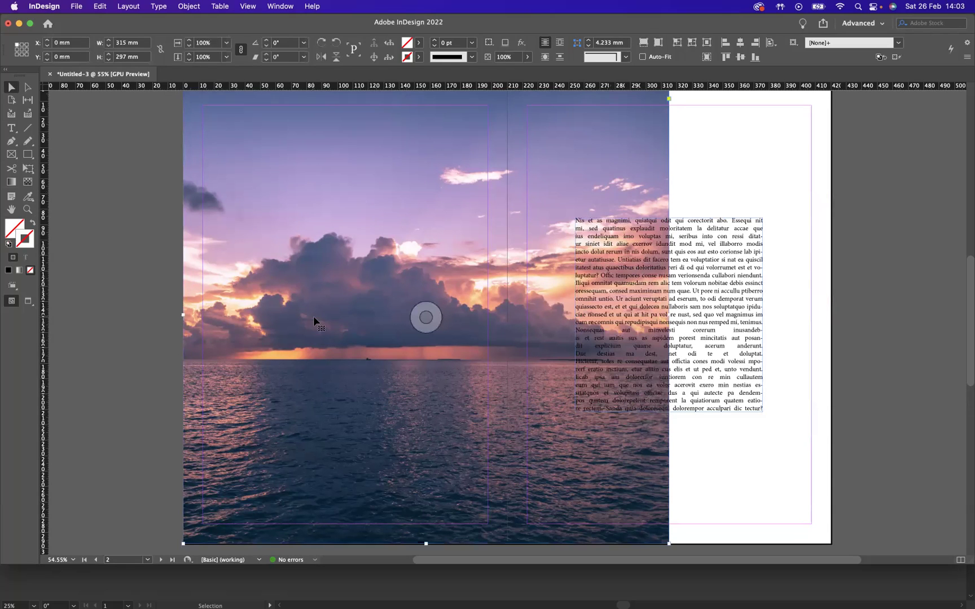
pyautogui.click(28, 182)
pyautogui.moveTo(414, 303); pyautogui.dragTo(663, 305)
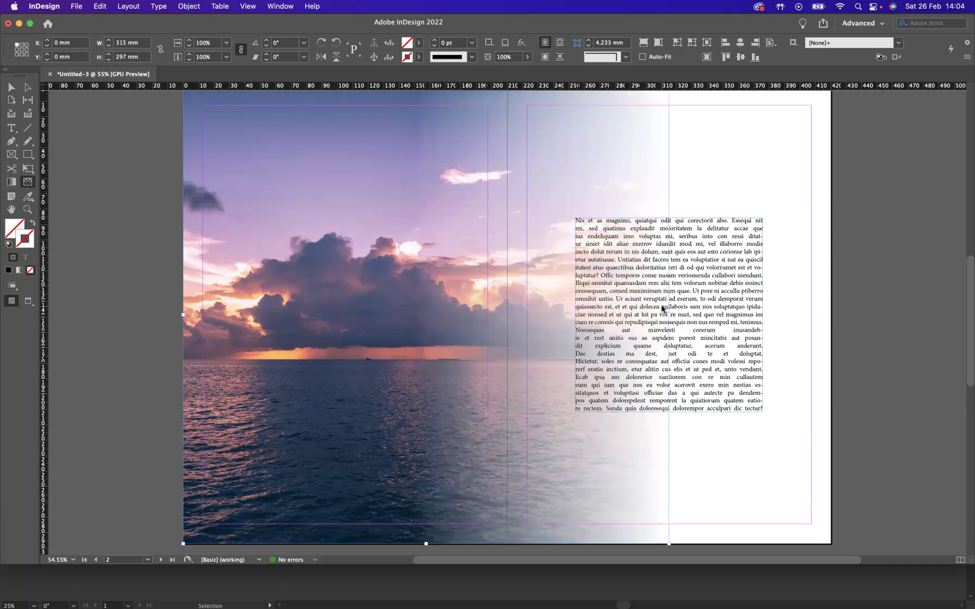
pyautogui.click(11, 88)
pyautogui.click(135, 145)
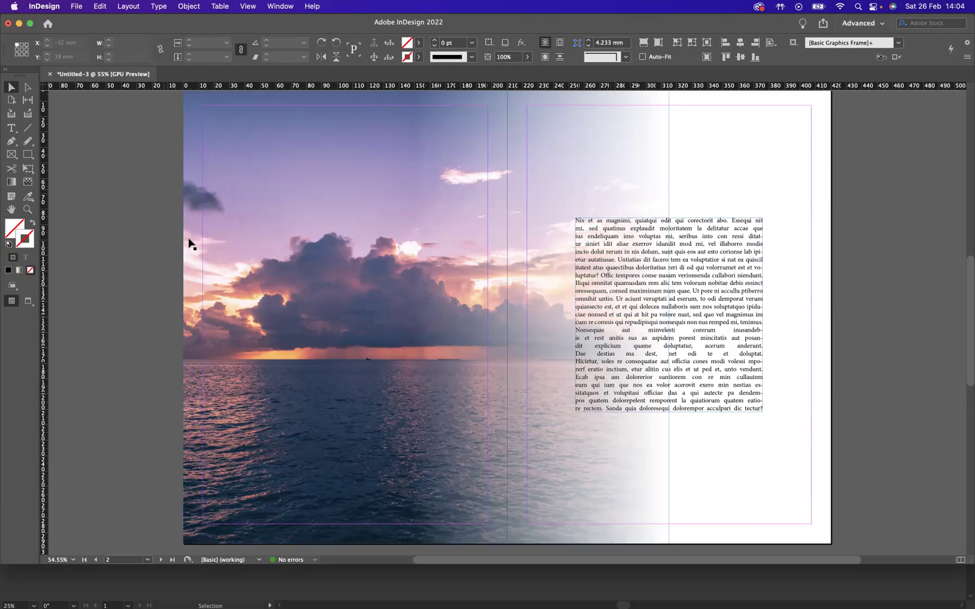
pyautogui.press('w')
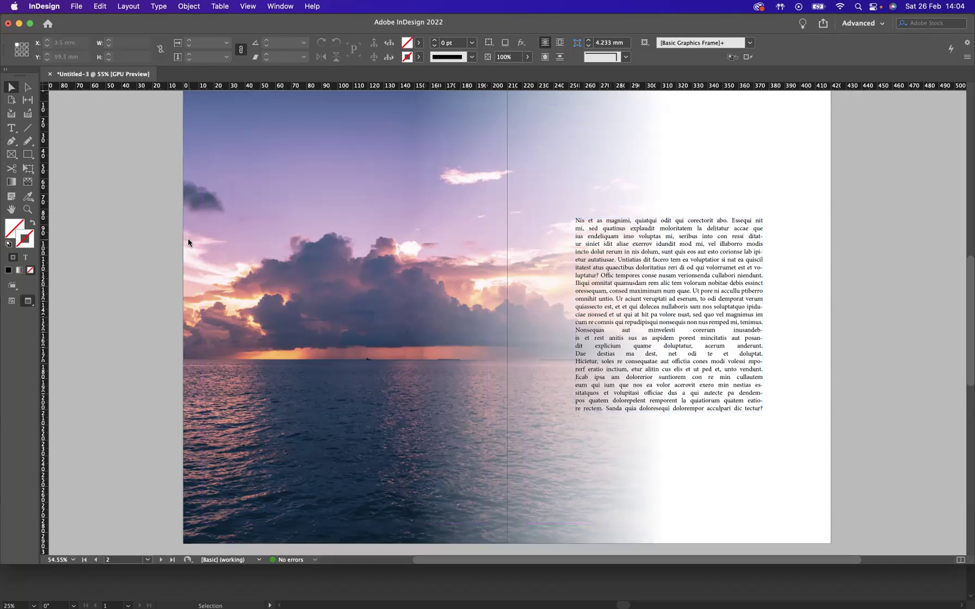